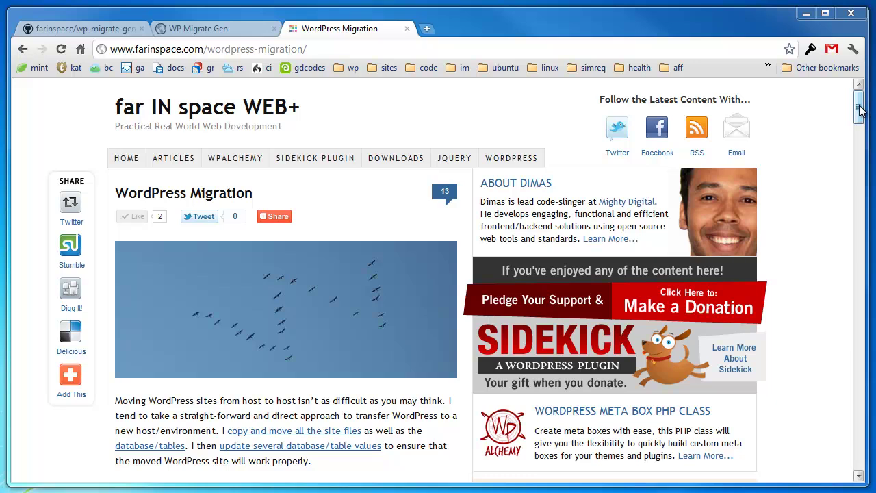
# Review the MySQL query in the WordPress Migration article and the wp-migrate-gen GitHub repository, ending on the WP Migrate Gen form.
pyautogui.moveTo(861, 111); pyautogui.dragTo(868, 198)
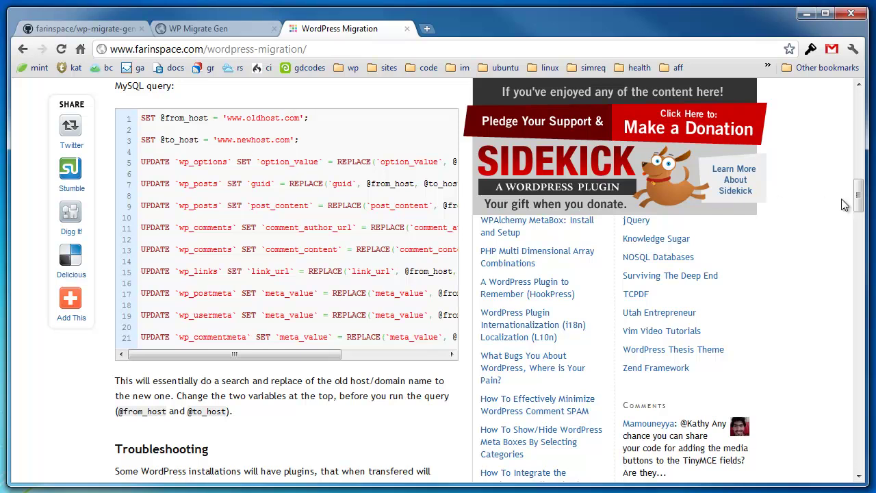
pyautogui.moveTo(860, 205); pyautogui.dragTo(860, 116)
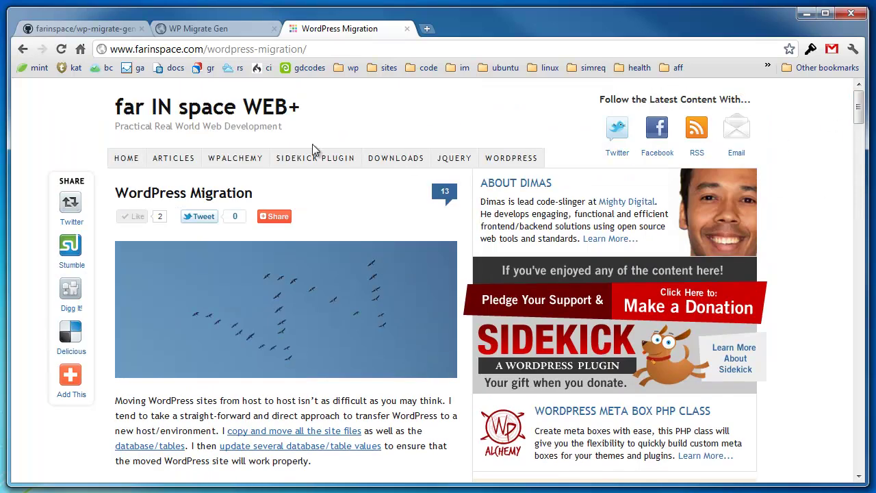
pyautogui.click(218, 29)
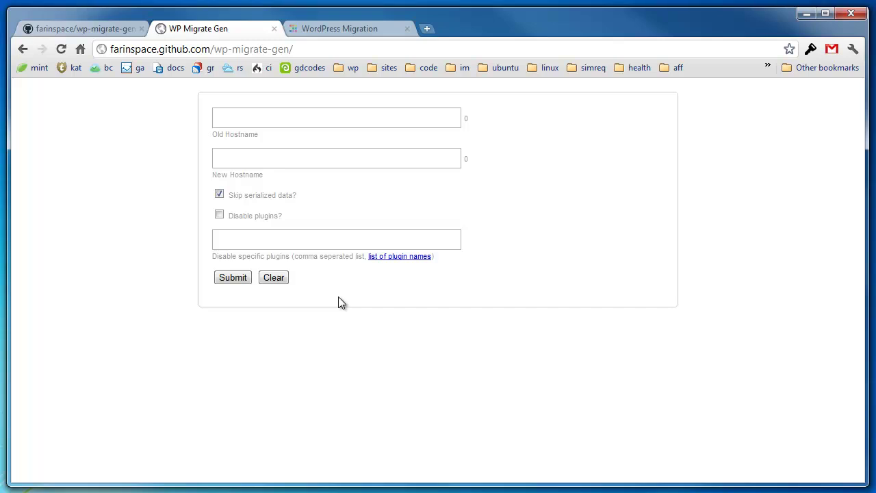
pyautogui.click(85, 28)
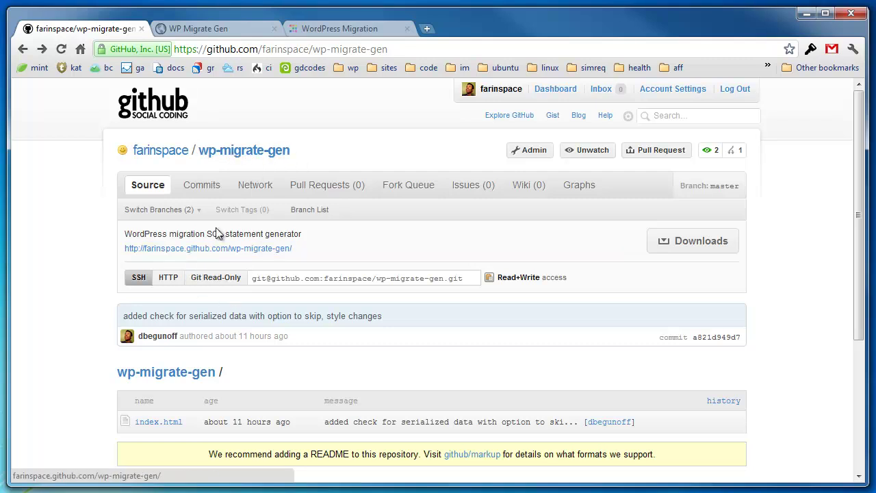
pyautogui.click(208, 29)
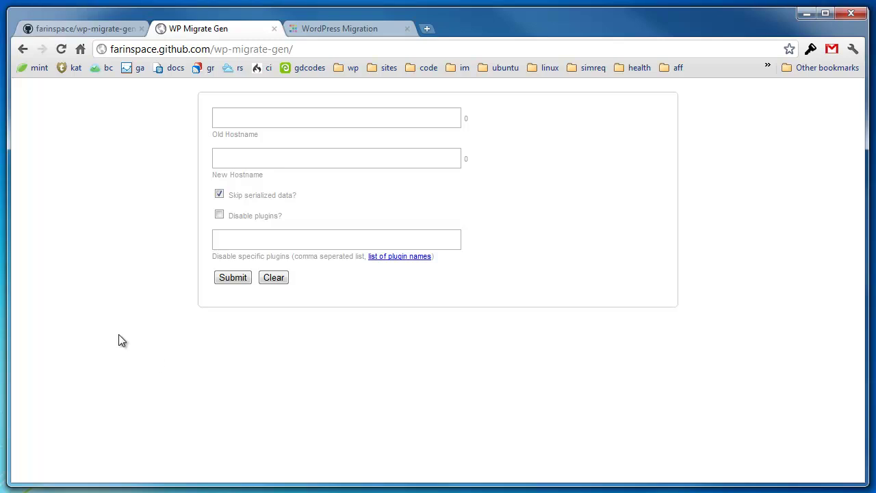
# Enter staging.example.org as the old hostname in the migration form.
pyautogui.click(231, 117)
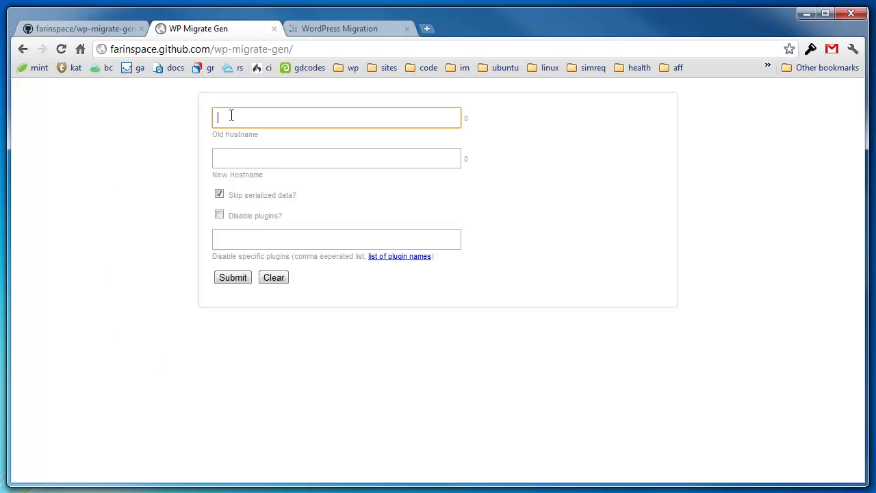
pyautogui.write('staging.example.org')
pyautogui.click(163, 137)
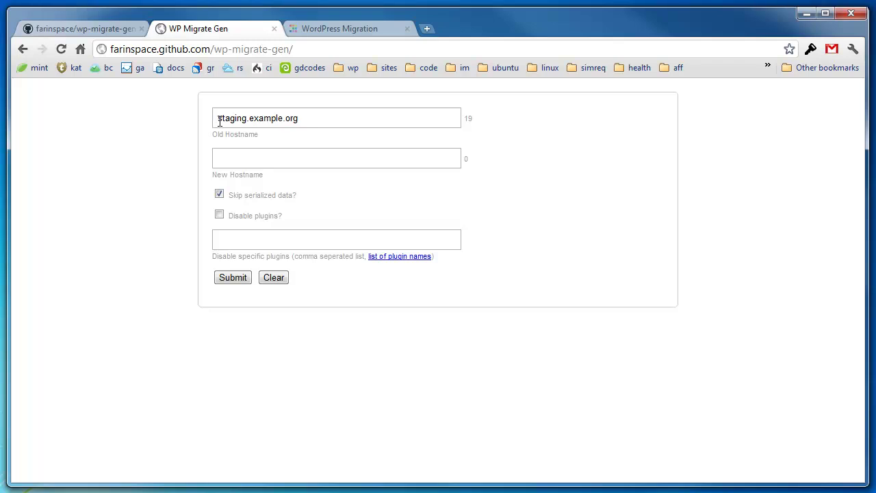
pyautogui.click(249, 161)
pyautogui.write('staging.example.org')
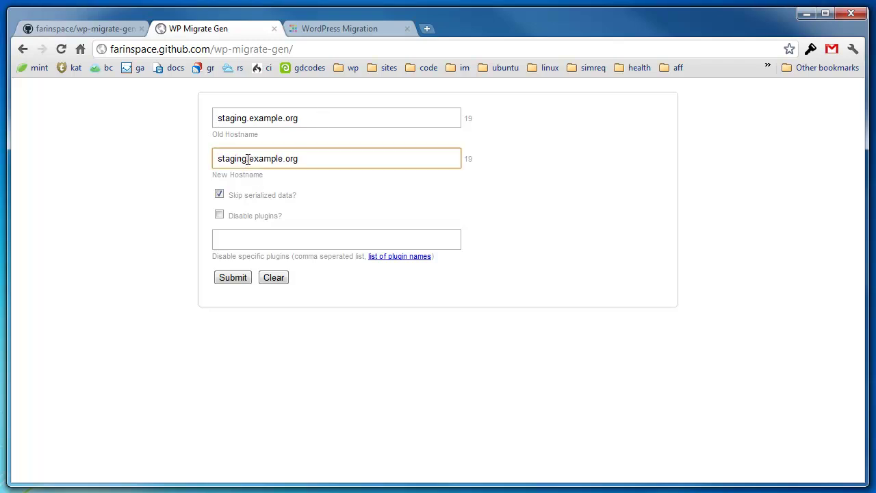
pyautogui.moveTo(249, 160); pyautogui.dragTo(198, 164)
pyautogui.write('www')
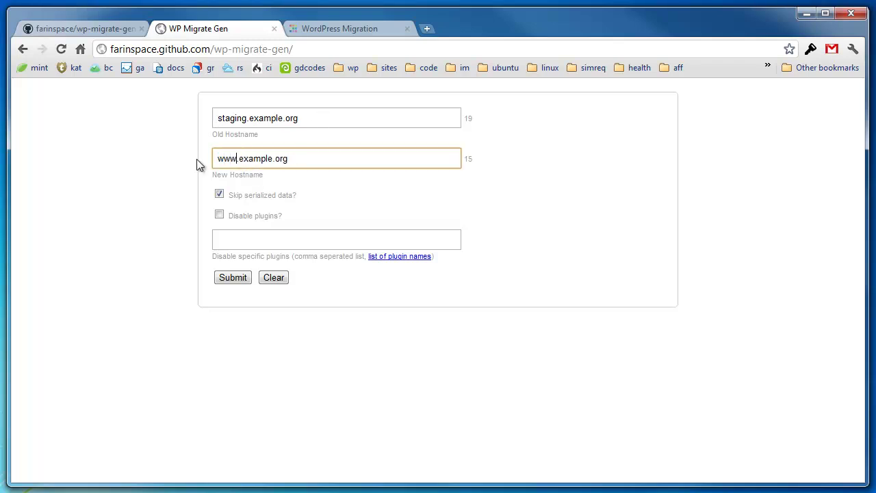
pyautogui.click(297, 156)
pyautogui.click(565, 135)
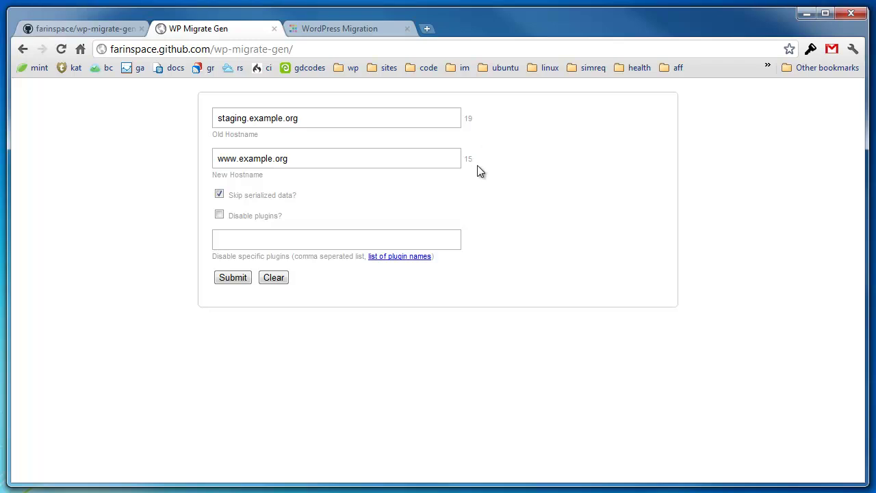
# Try stg.example.org as a shorter old hostname, and restore the field to staging.example.org.
pyautogui.moveTo(242, 118); pyautogui.dragTo(166, 120)
pyautogui.write('stg')
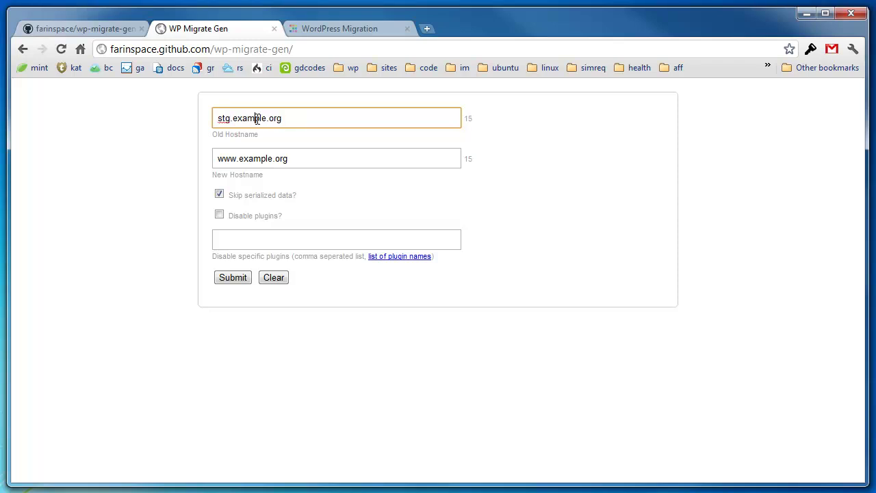
pyautogui.click(312, 118)
pyautogui.moveTo(230, 118); pyautogui.dragTo(195, 117)
pyautogui.click(301, 118)
pyautogui.press('Down')
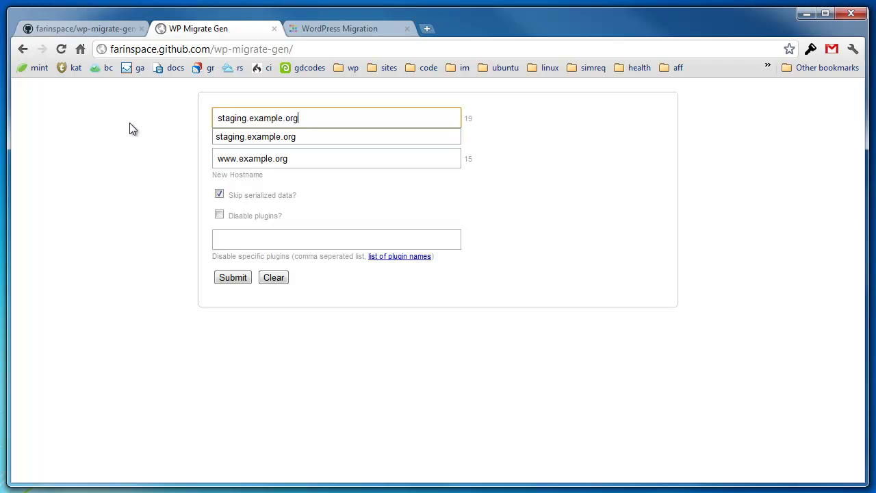
pyautogui.press('Return')
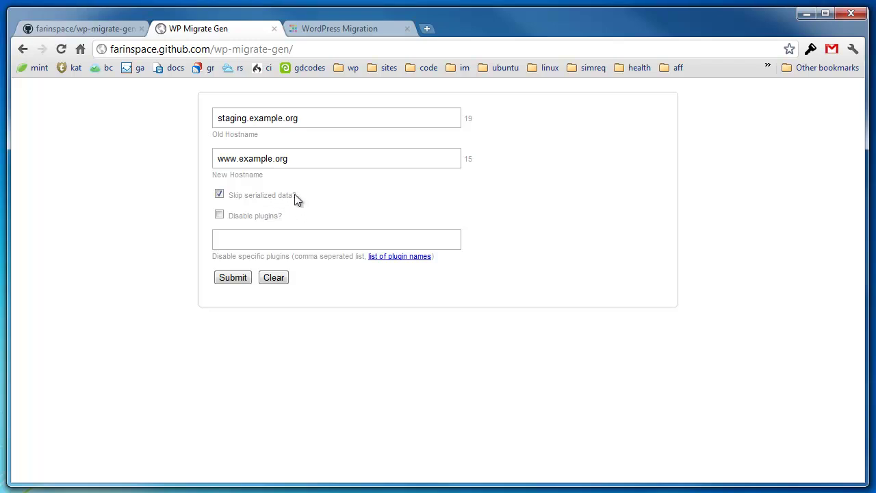
# Generate the SQL statements with serialized data skipped and highlight the WHERE clause of the wp_options statement.
pyautogui.click(232, 277)
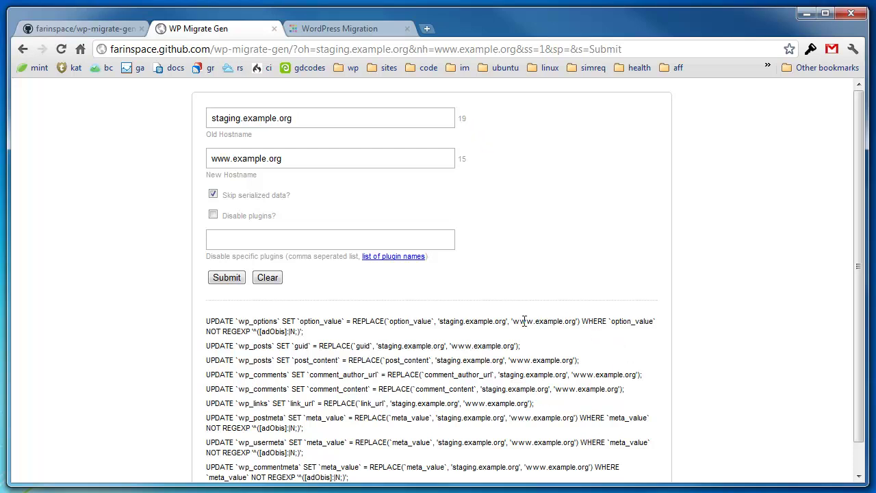
pyautogui.scroll(-1, 475, 319)
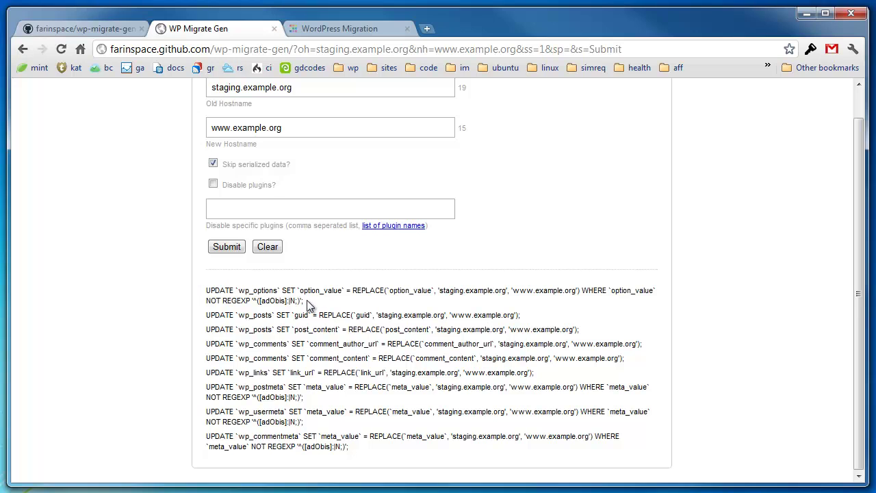
pyautogui.moveTo(305, 301); pyautogui.dragTo(582, 292)
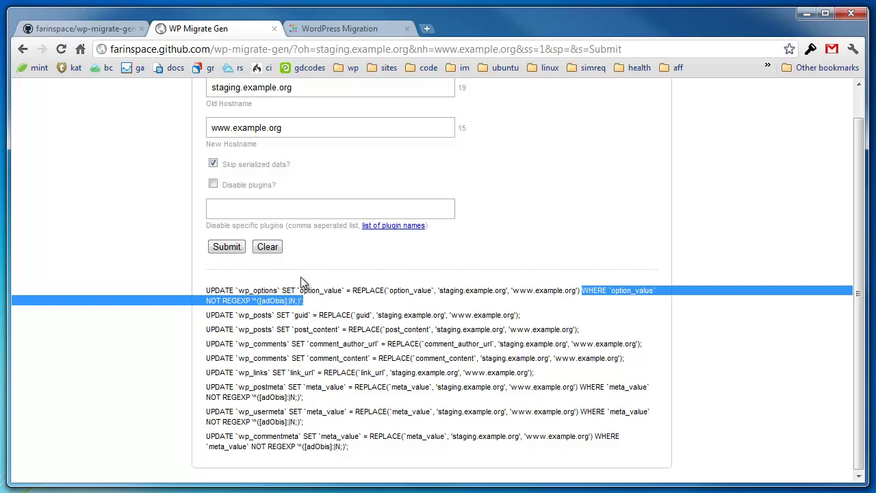
# Turn off skipping of serialized data, regenerate the SQL statements, and inspect the hostname replacement in the comment_content statement.
pyautogui.click(213, 164)
pyautogui.click(227, 247)
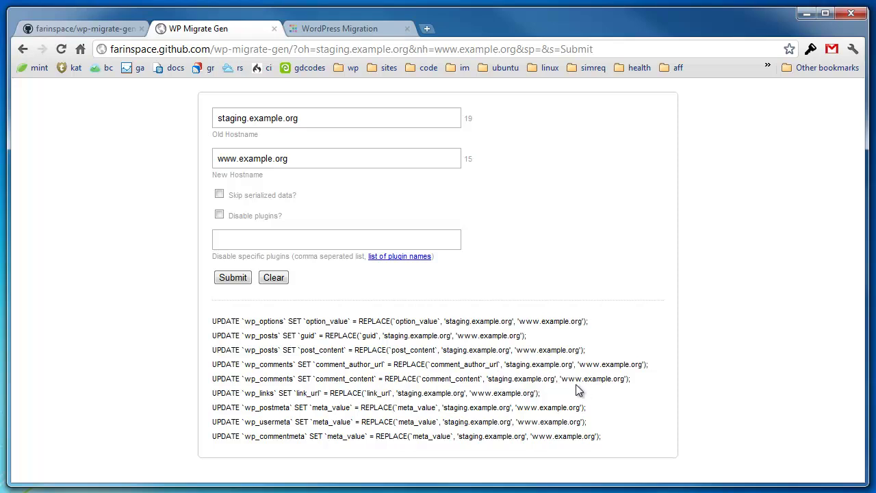
pyautogui.moveTo(566, 378); pyautogui.dragTo(624, 379)
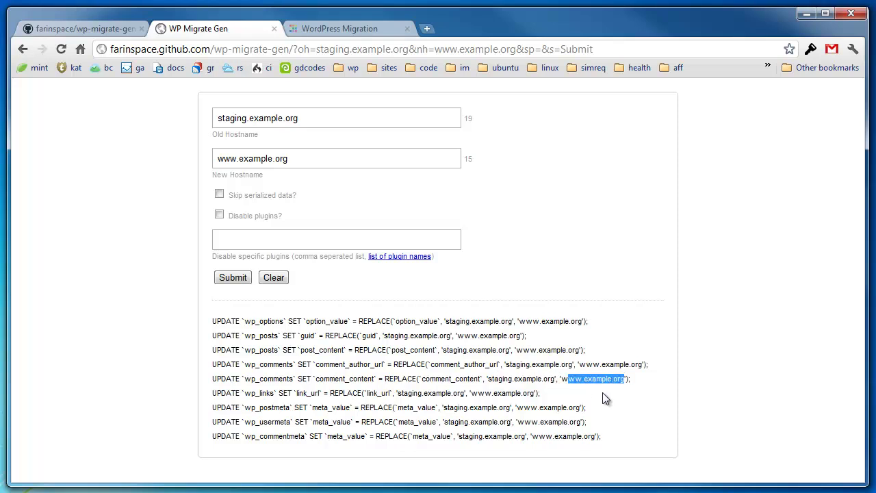
pyautogui.click(608, 380)
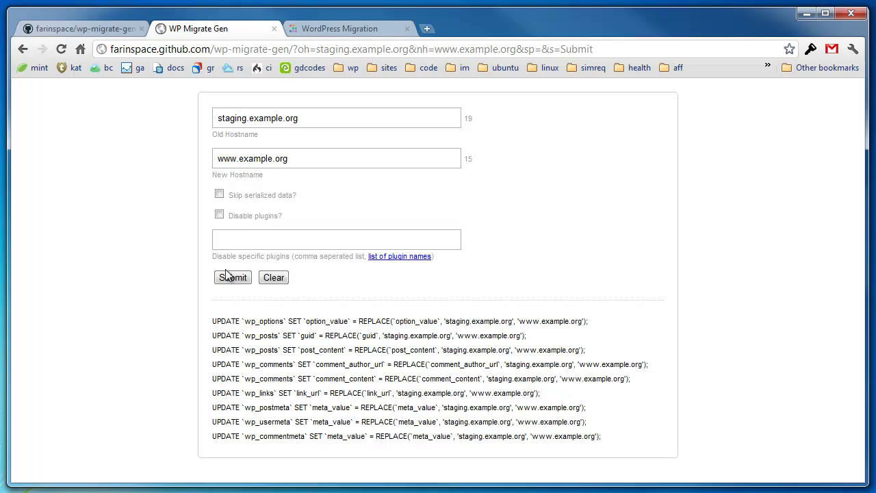
# Turn skipping of serialized data back on and regenerate the SQL statements.
pyautogui.click(220, 196)
pyautogui.click(241, 279)
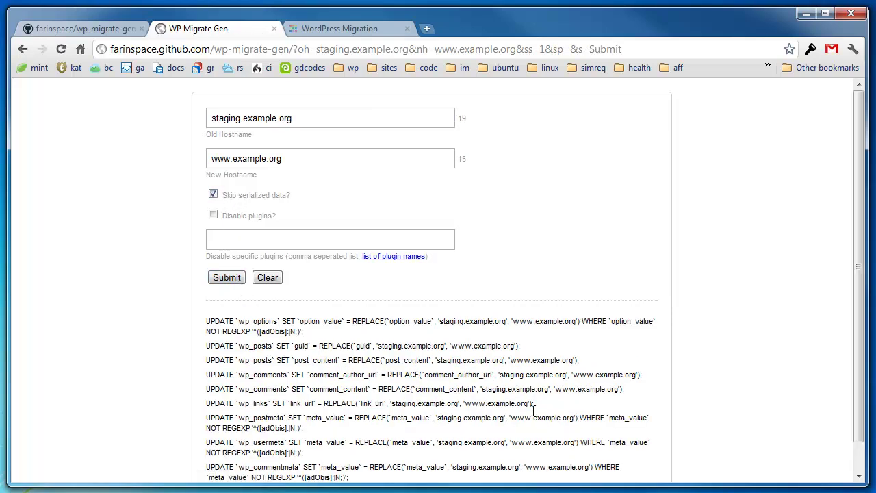
pyautogui.scroll(-1, 467, 349)
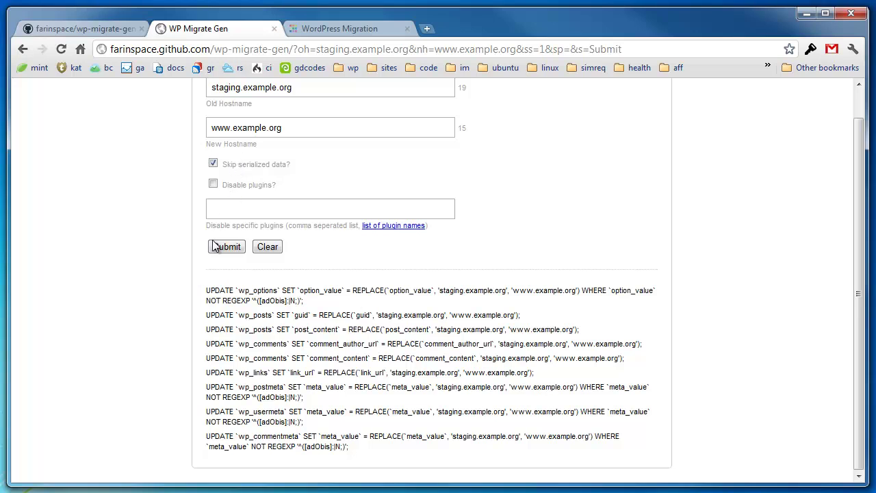
pyautogui.scroll(1, 185, 272)
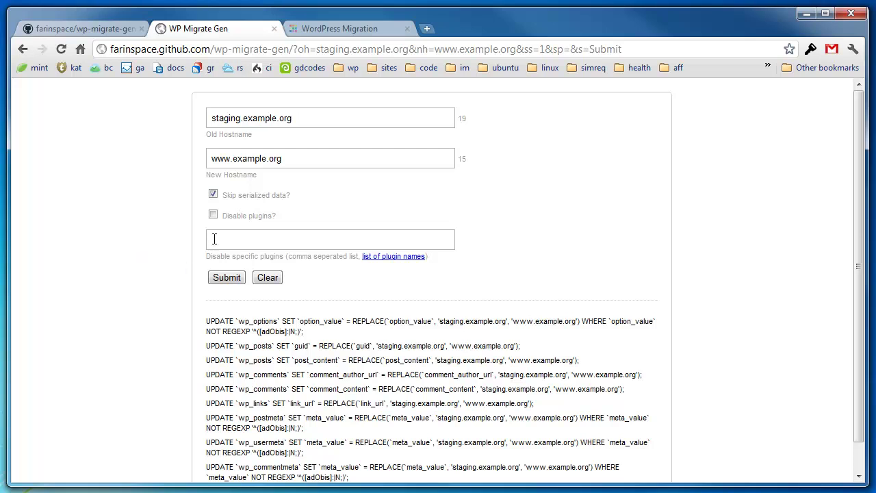
# Enable disabling of all plugins, regenerate the SQL, and highlight the DELETE statement for active_plugins.
pyautogui.click(226, 278)
pyautogui.scroll(-1, 175, 310)
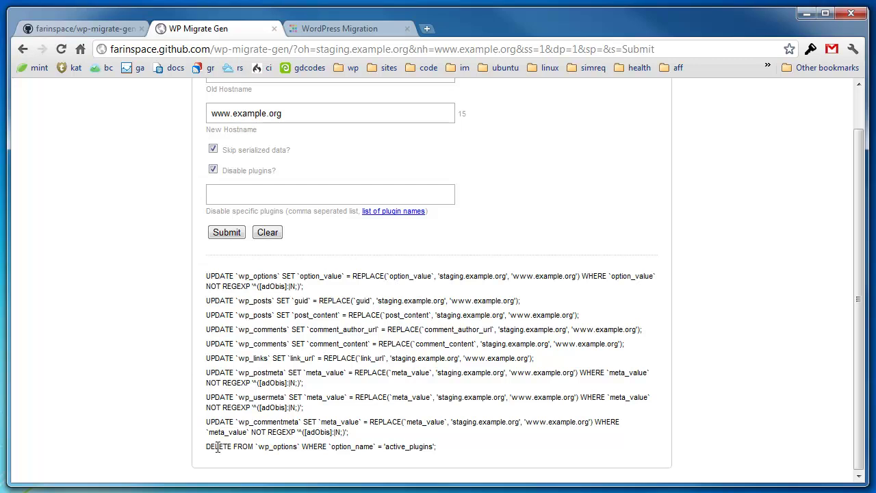
pyautogui.moveTo(206, 446); pyautogui.dragTo(477, 452)
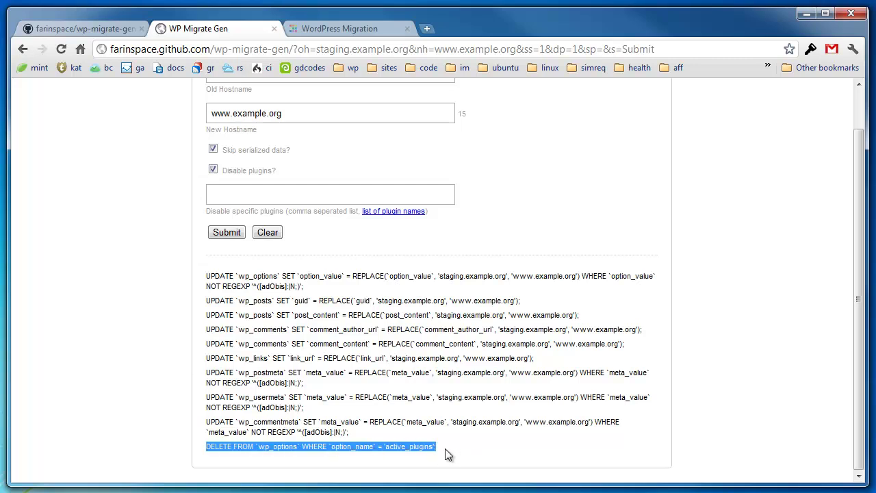
pyautogui.click(445, 450)
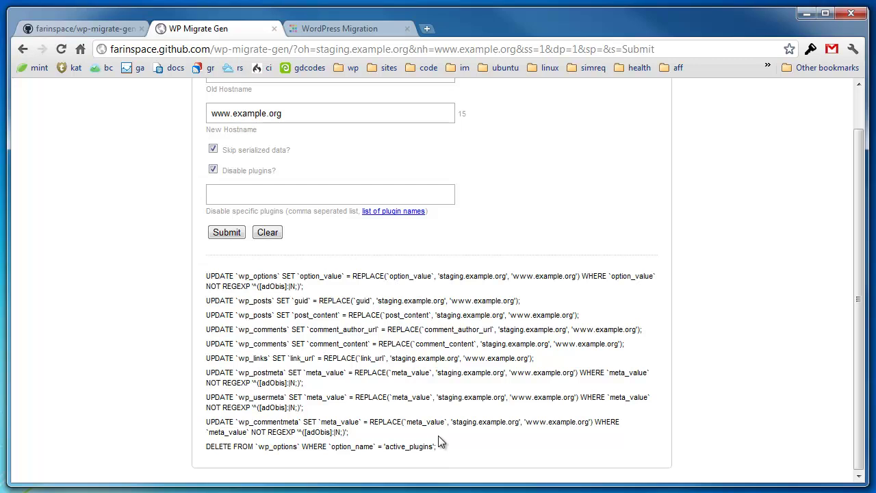
# Open the linked list of plugin names and copy the name 1-blog-cacher from it.
pyautogui.click(235, 194)
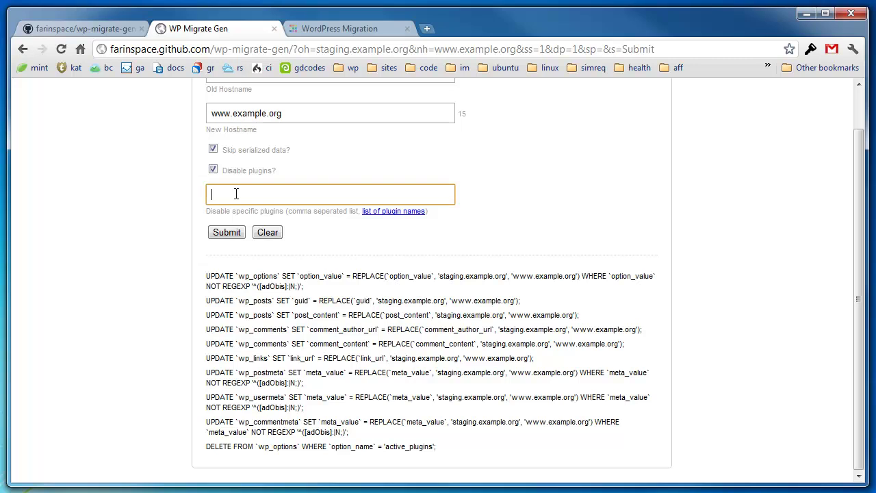
pyautogui.scroll(1, 165, 236)
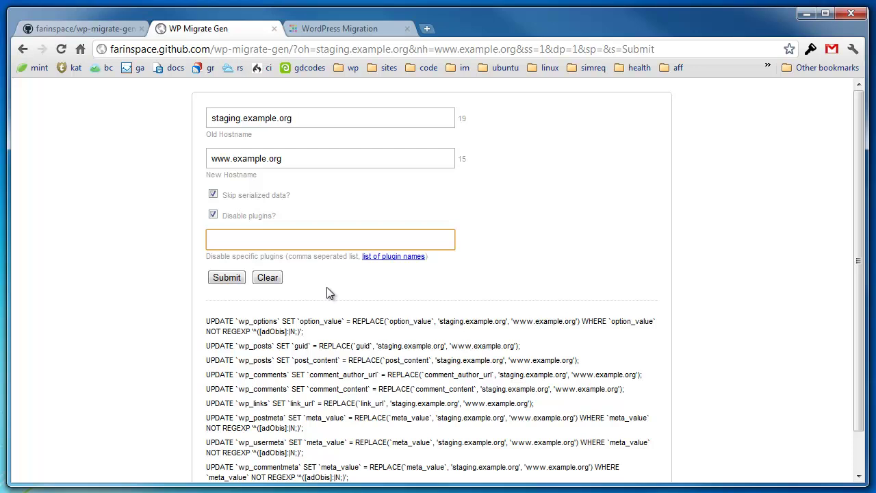
pyautogui.scroll(-1, 327, 287)
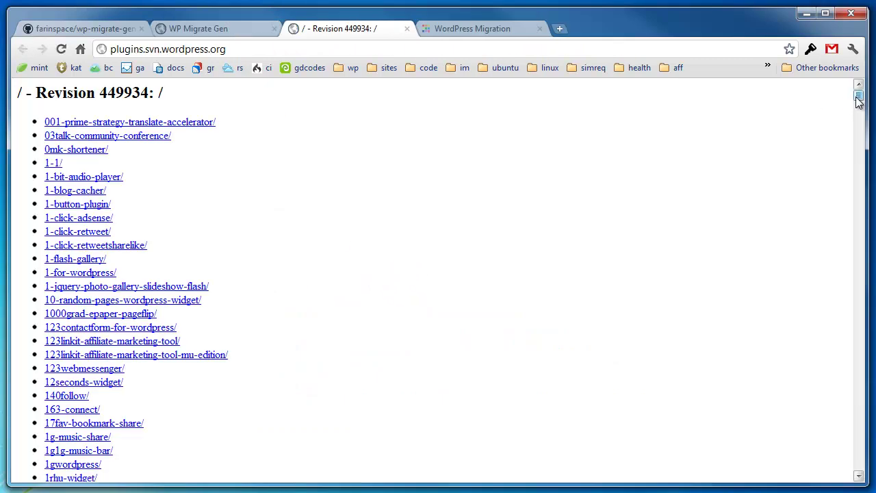
pyautogui.moveTo(859, 101); pyautogui.dragTo(824, 92)
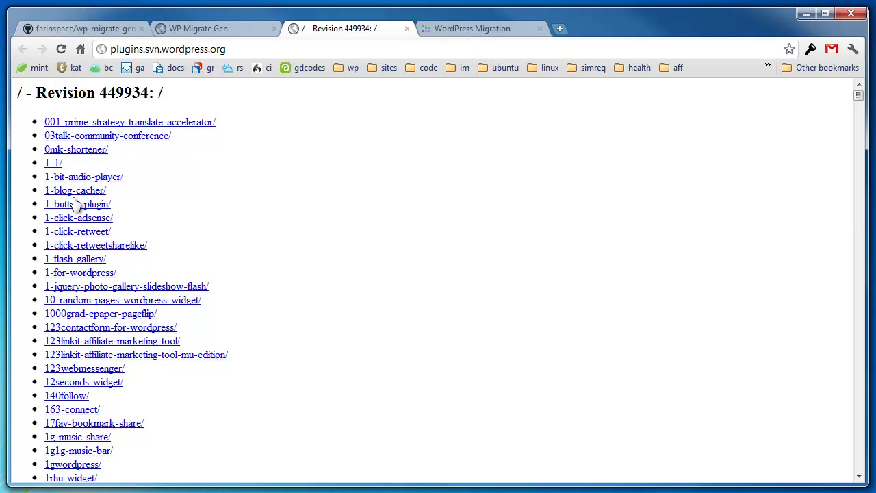
pyautogui.moveTo(44, 191); pyautogui.dragTo(104, 191)
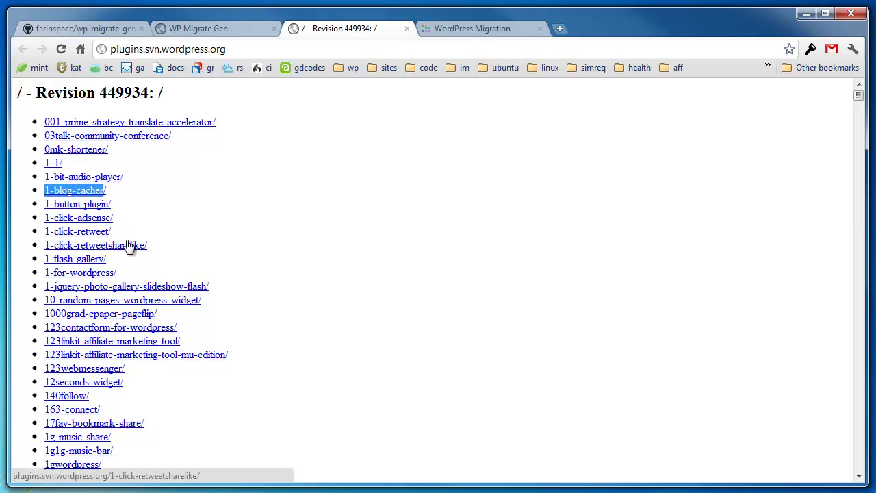
# Disable only the specific plugin 1-blog-cacher instead of all plugins, regenerate the SQL, and highlight the statement that masks its name.
pyautogui.click(199, 24)
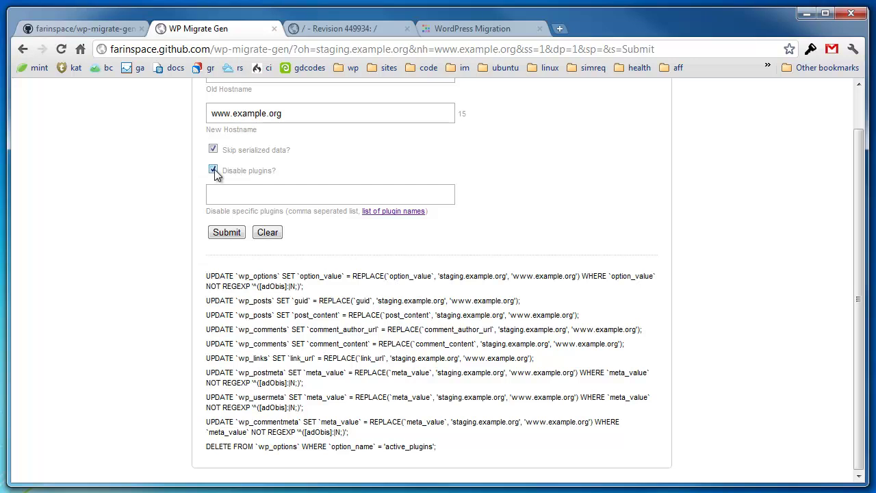
pyautogui.click(237, 196)
pyautogui.write('1-blog-cacher')
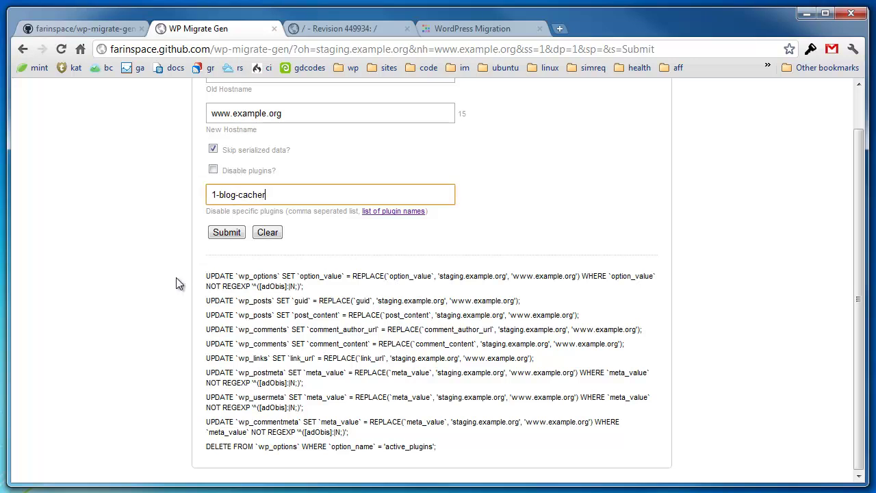
pyautogui.moveTo(262, 203); pyautogui.dragTo(172, 197)
pyautogui.click(203, 211)
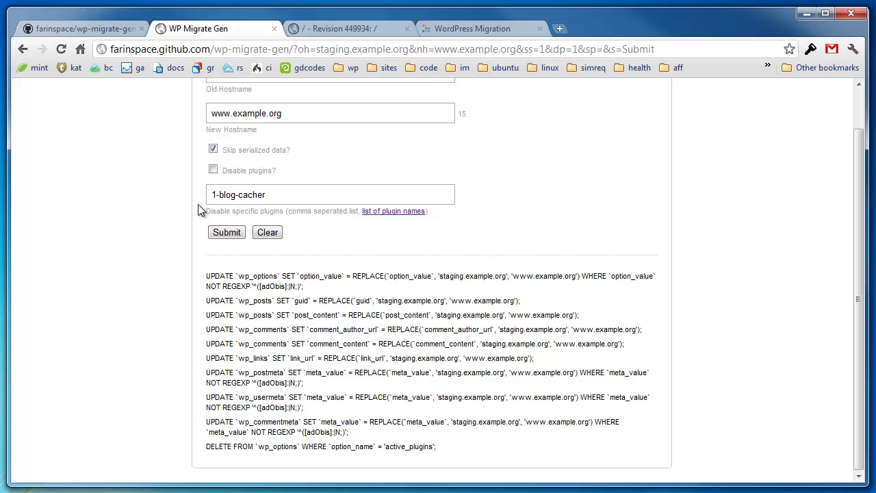
pyautogui.click(237, 232)
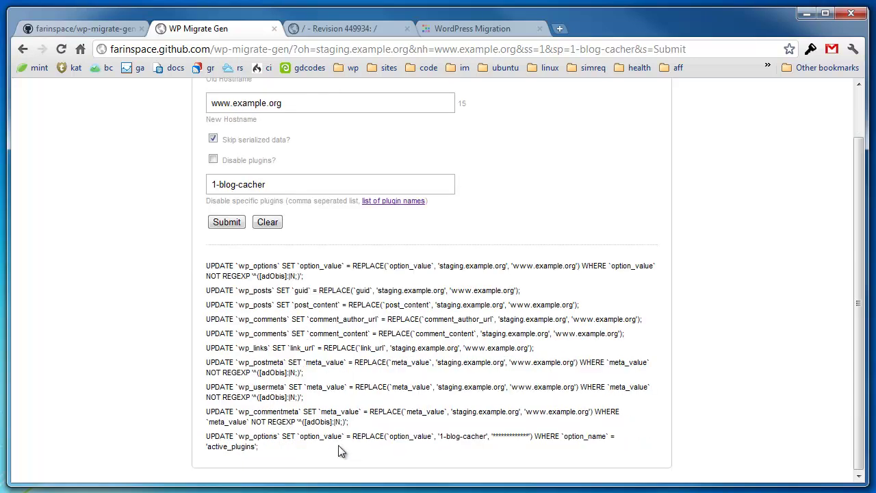
pyautogui.moveTo(267, 446); pyautogui.dragTo(204, 439)
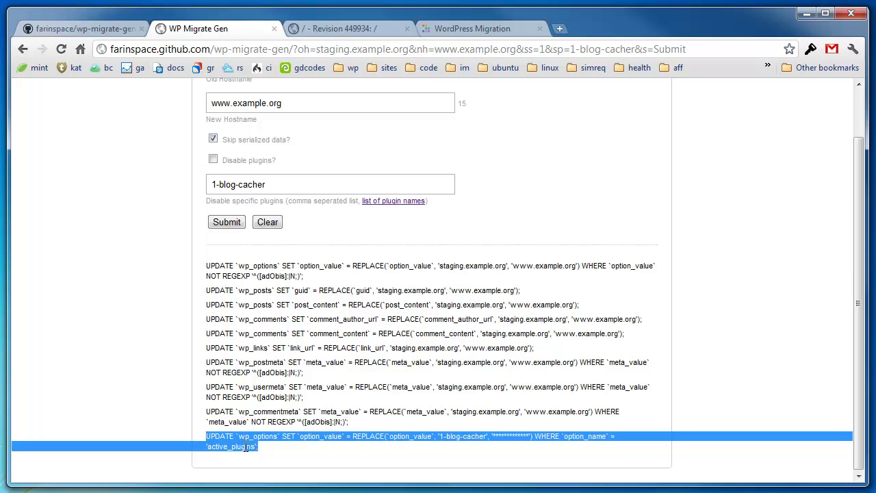
# Highlight the asterisk replacement string and the plugin name 1-blog-cacher within the final UPDATE statement to compare them.
pyautogui.click(277, 464)
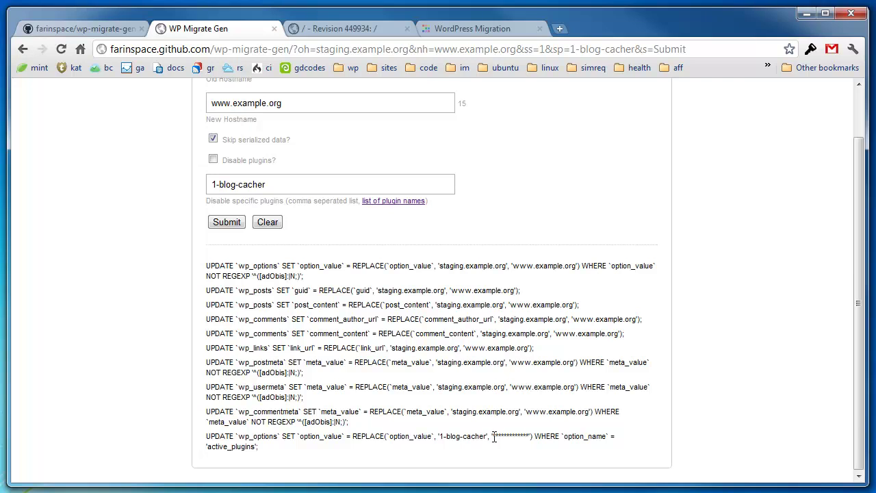
pyautogui.moveTo(495, 436); pyautogui.dragTo(532, 436)
pyautogui.click(500, 436)
pyautogui.moveTo(492, 437); pyautogui.dragTo(530, 436)
pyautogui.moveTo(439, 436); pyautogui.dragTo(488, 437)
pyautogui.click(442, 436)
# Add plugin-abc after 1-blog-cacher in the comma-separated plugins to disable, regenerate the SQL, and highlight the two active_plugins statements.
pyautogui.click(276, 183)
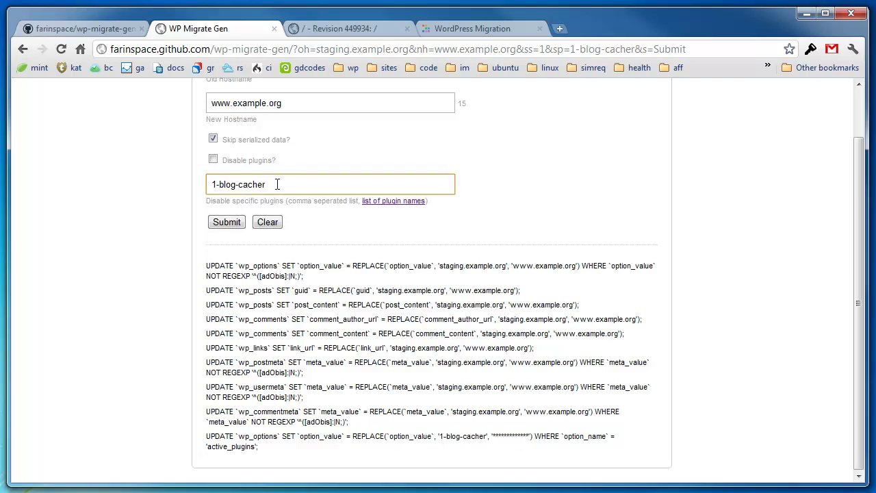
pyautogui.write(', plugin-abc')
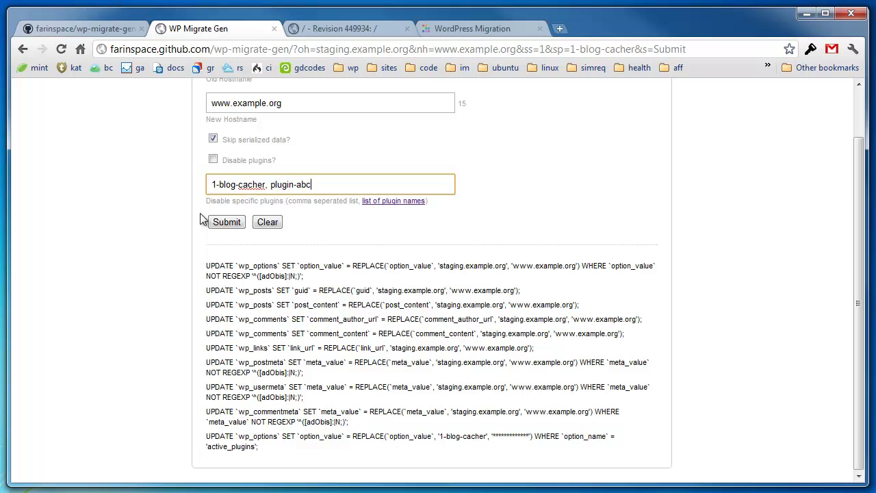
pyautogui.click(228, 222)
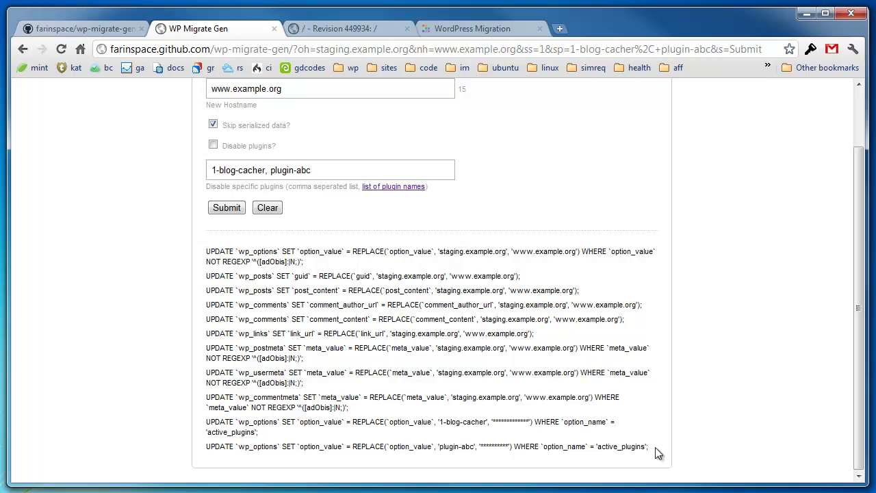
pyautogui.moveTo(655, 447); pyautogui.dragTo(199, 420)
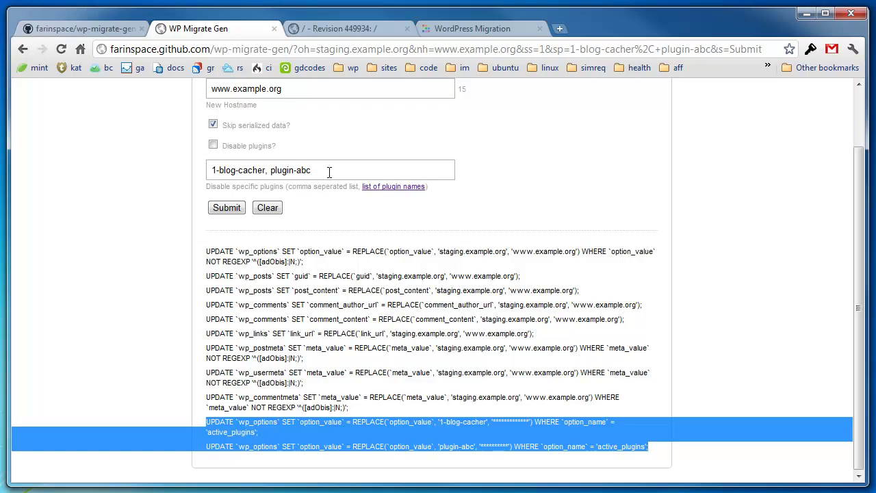
# Clear both plugin names from the specific plugins to disable, leaving that entry empty.
pyautogui.moveTo(345, 168); pyautogui.dragTo(202, 163)
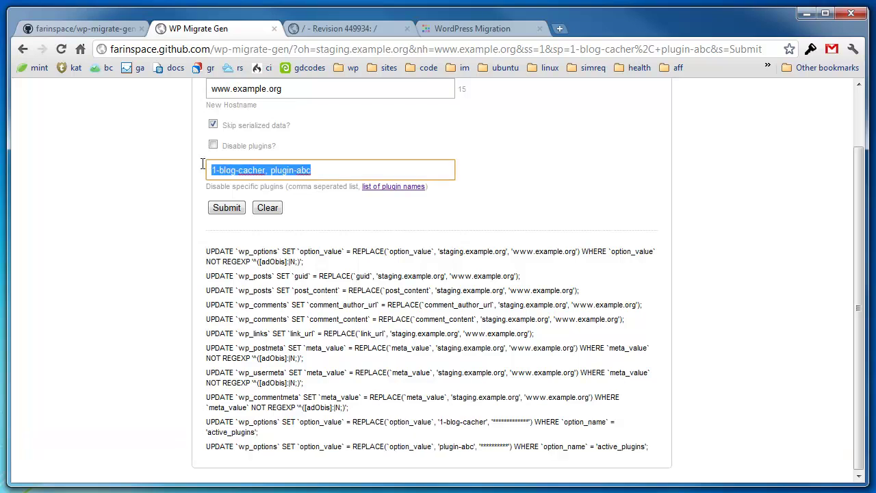
pyautogui.scroll(1, 334, 266)
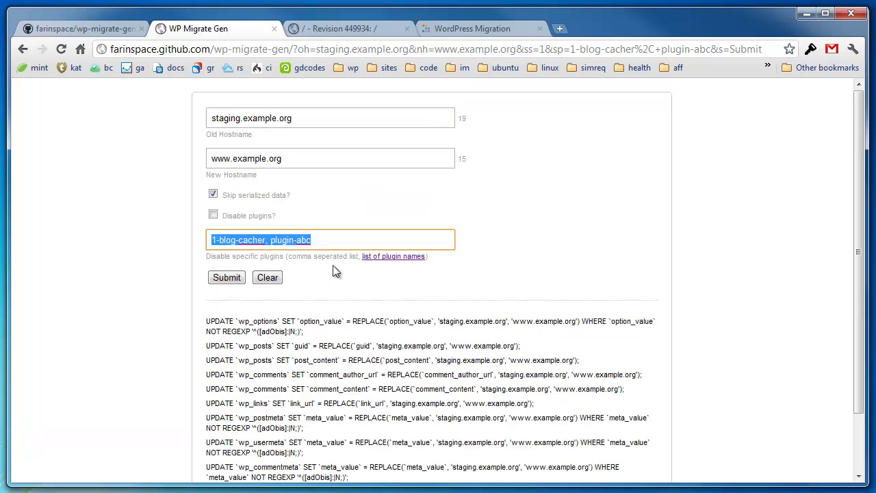
pyautogui.press('BackSpace')
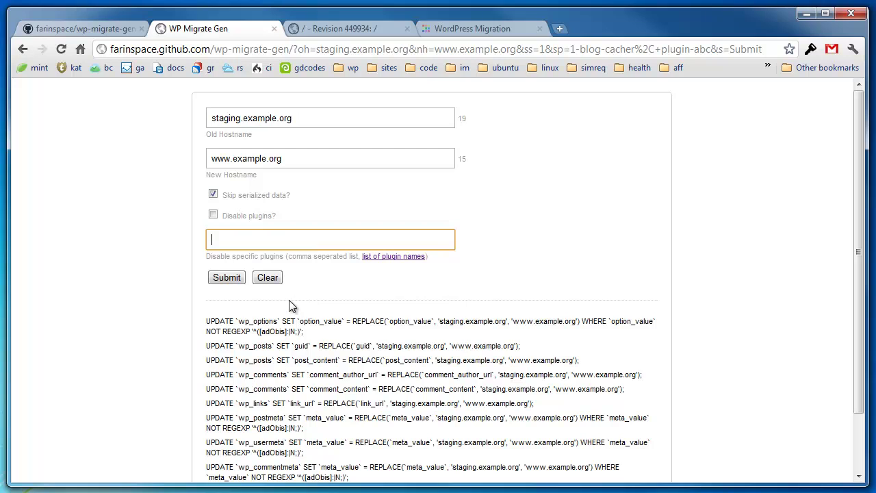
pyautogui.click(552, 251)
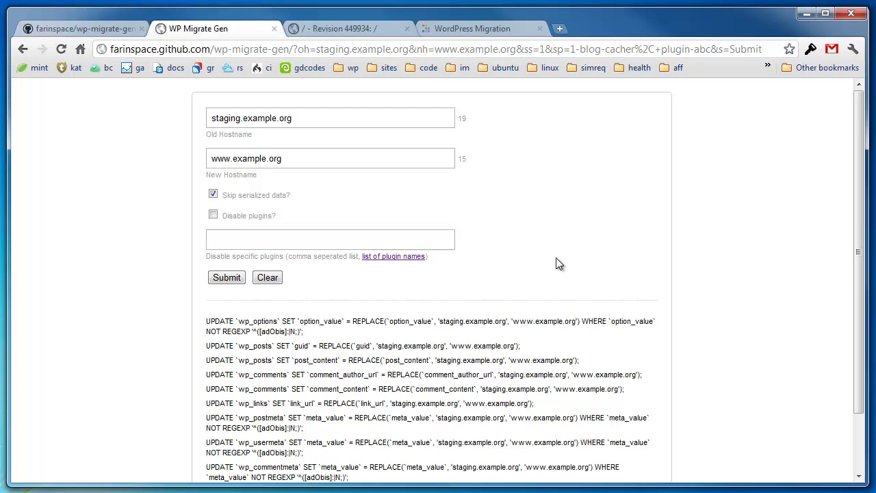